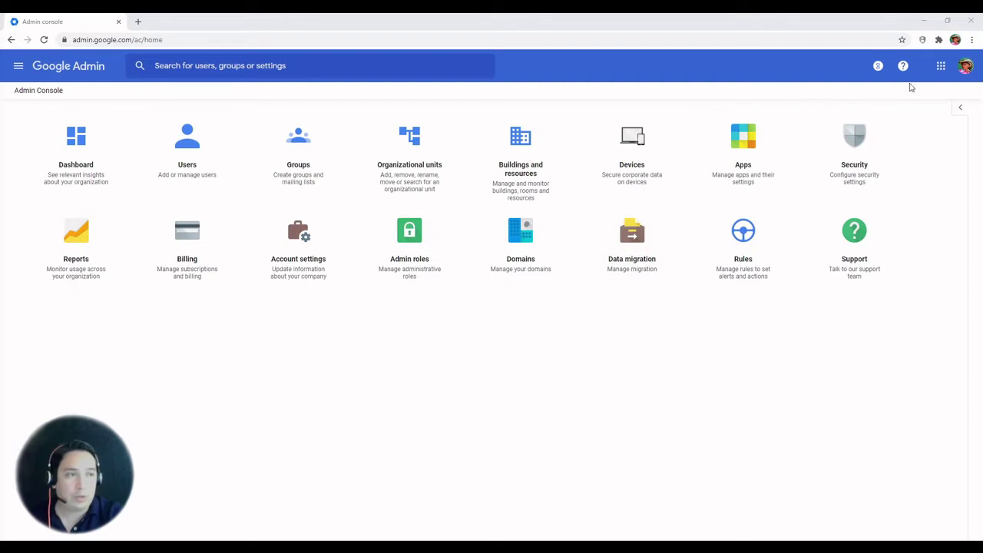
Show the Google apps panel, which includes Vault, over the Admin console home page
click(940, 66)
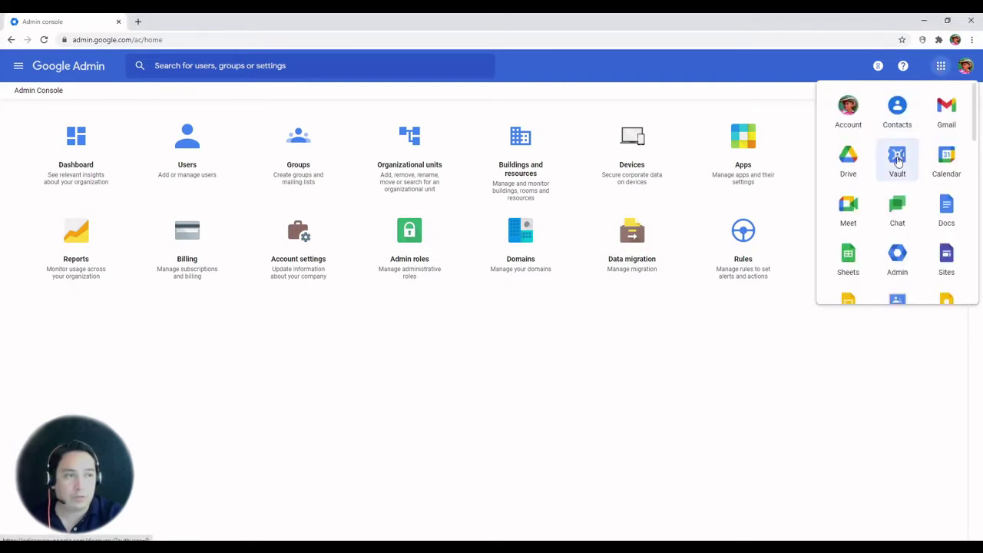
Launch Vault from the apps list, then load vault.google.com in a new browser tab
click(899, 160)
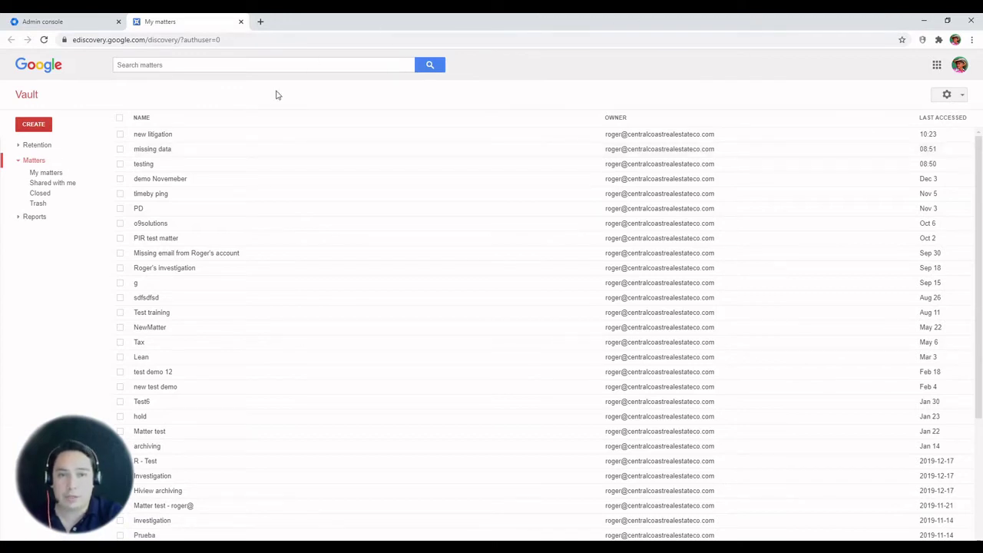
click(260, 22)
text(vault.google.com)
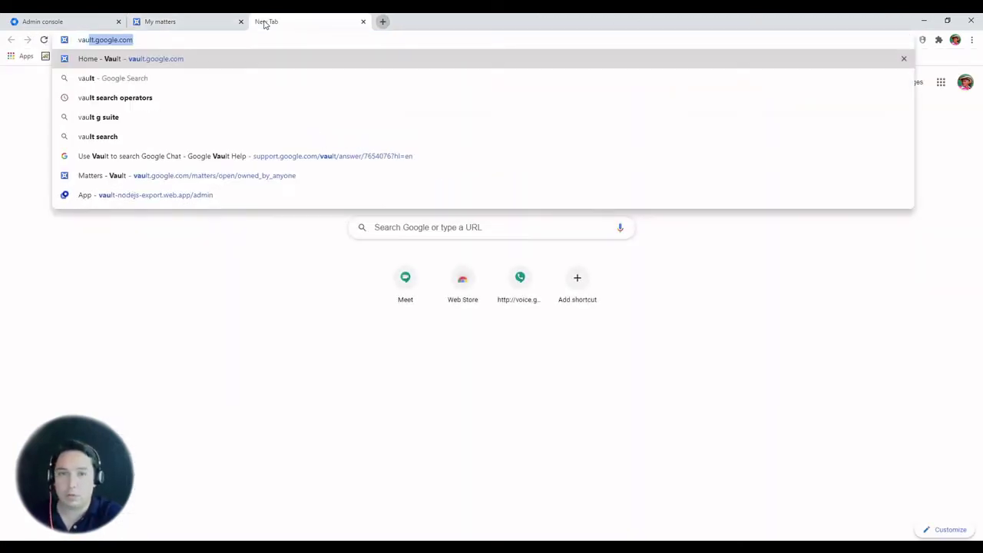
key(Return)
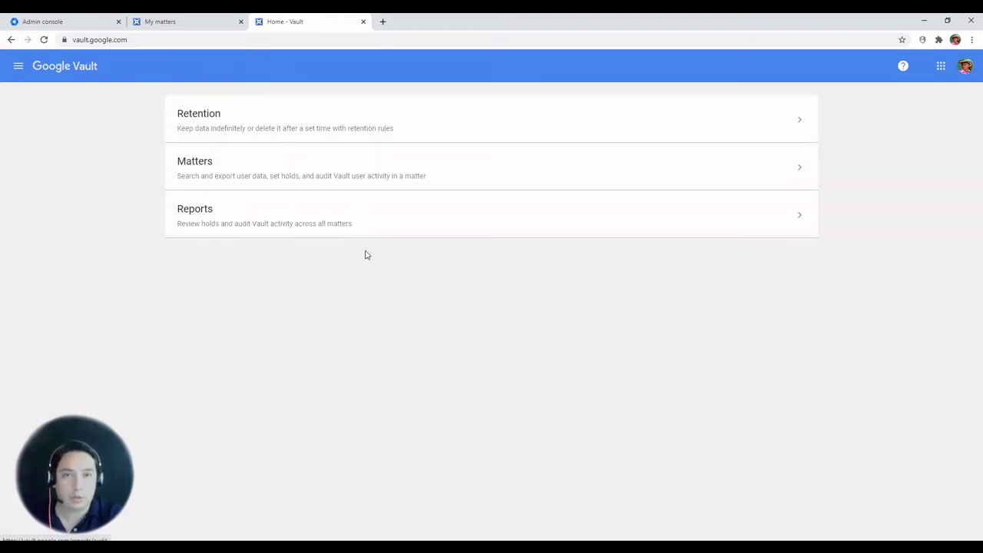
Open Retention and list the four custom rules: Chat, Drive and two 1-day Gmail purges
click(425, 134)
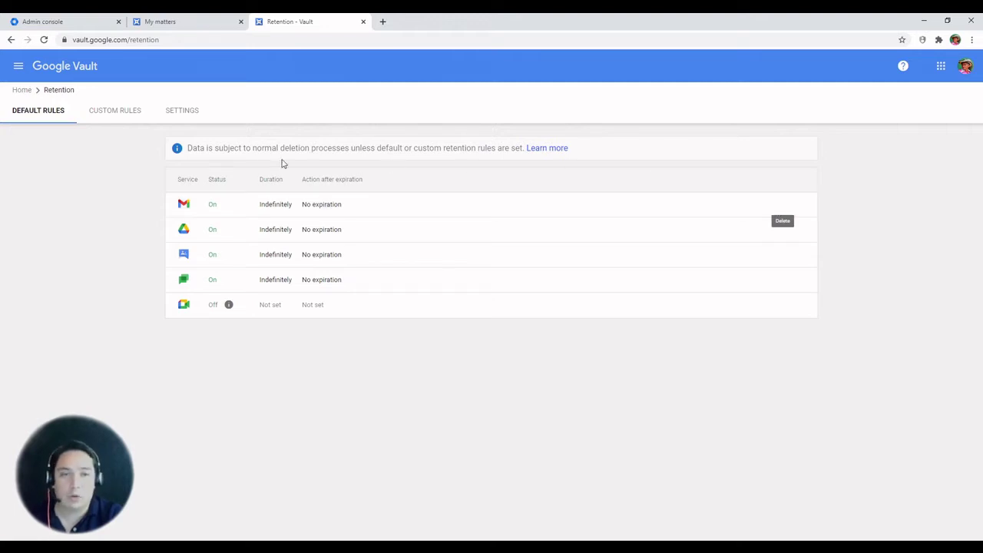
click(110, 113)
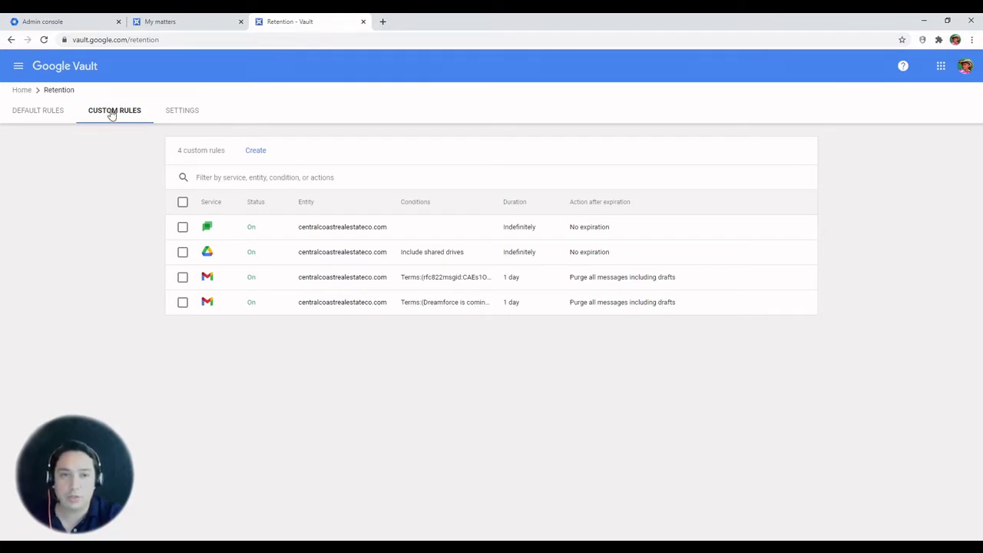
Start a new custom retention rule with Gmail as its service
click(256, 154)
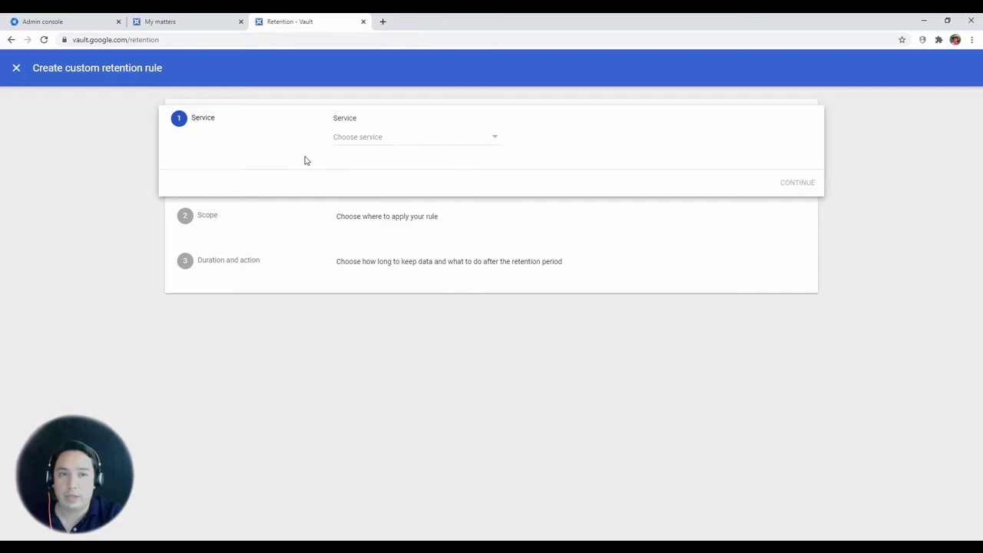
click(366, 140)
click(369, 161)
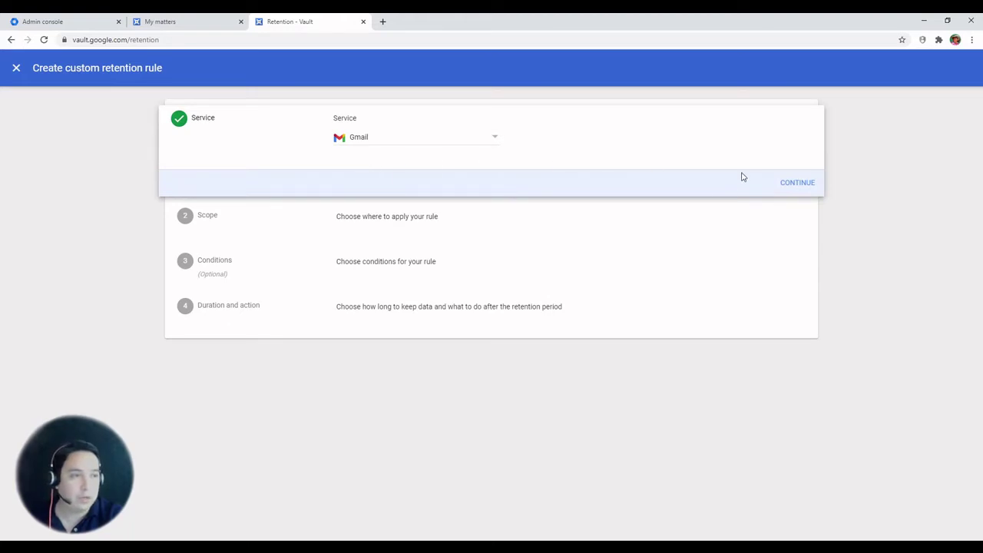
click(797, 185)
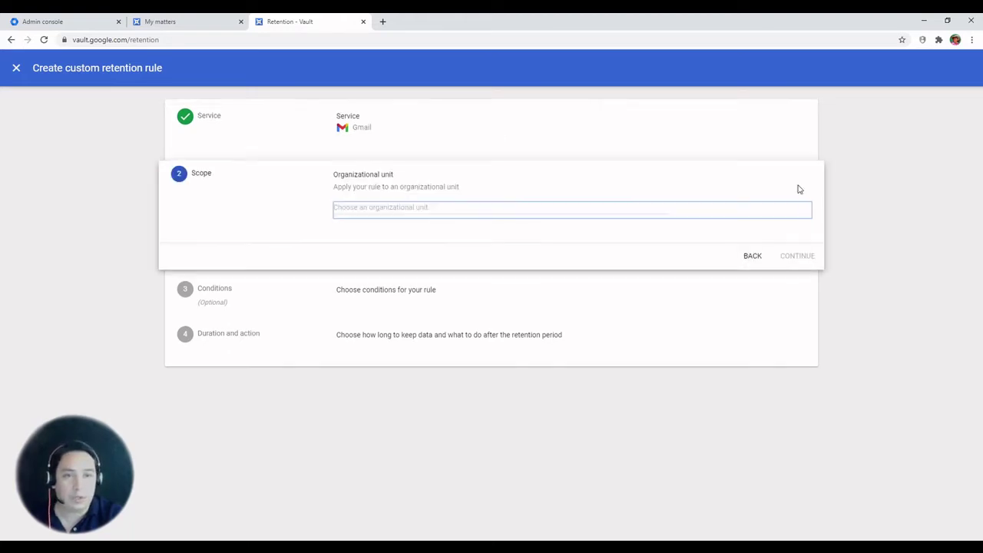
Scope the rule to Central Coast > Contractors and reach the Terms condition field
click(357, 209)
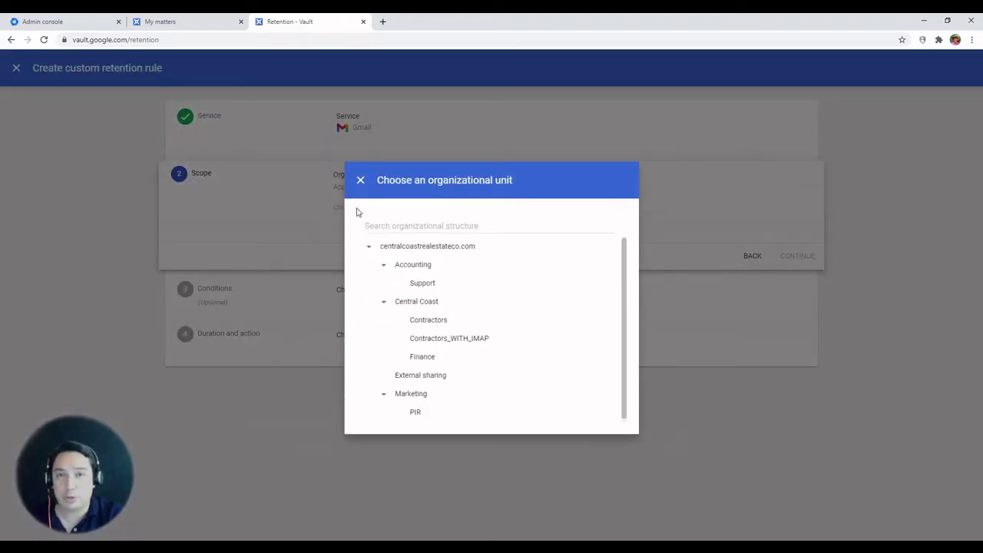
click(421, 321)
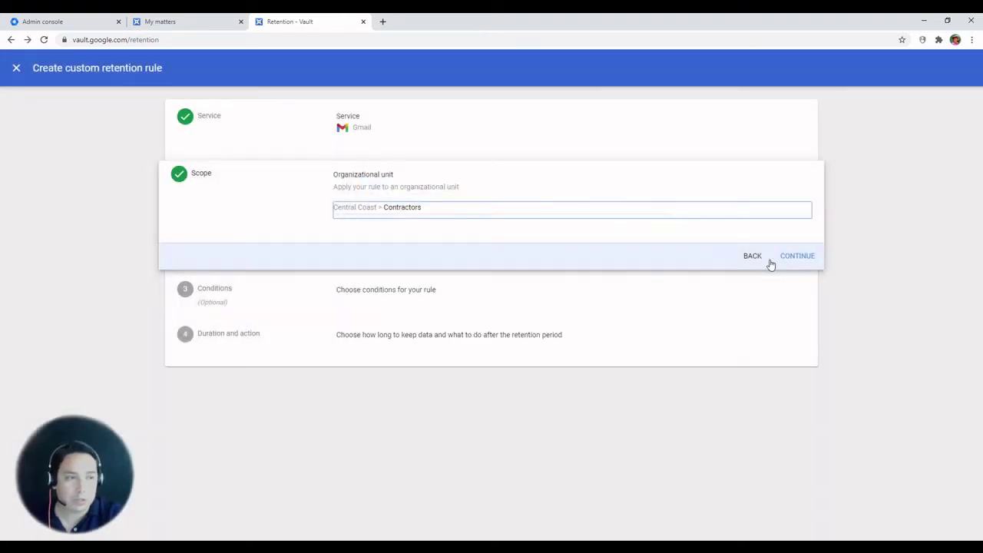
click(794, 257)
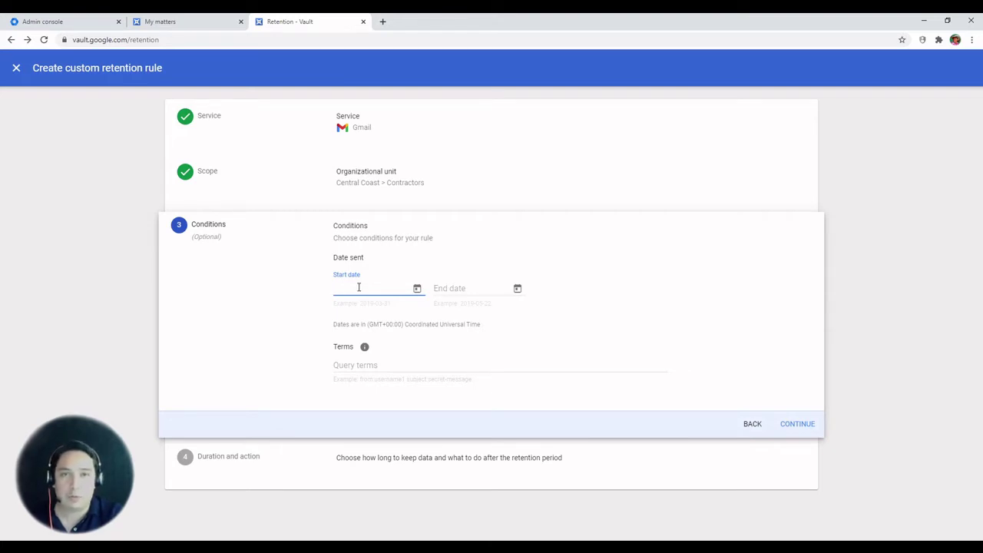
click(347, 365)
mouse_move(366, 350)
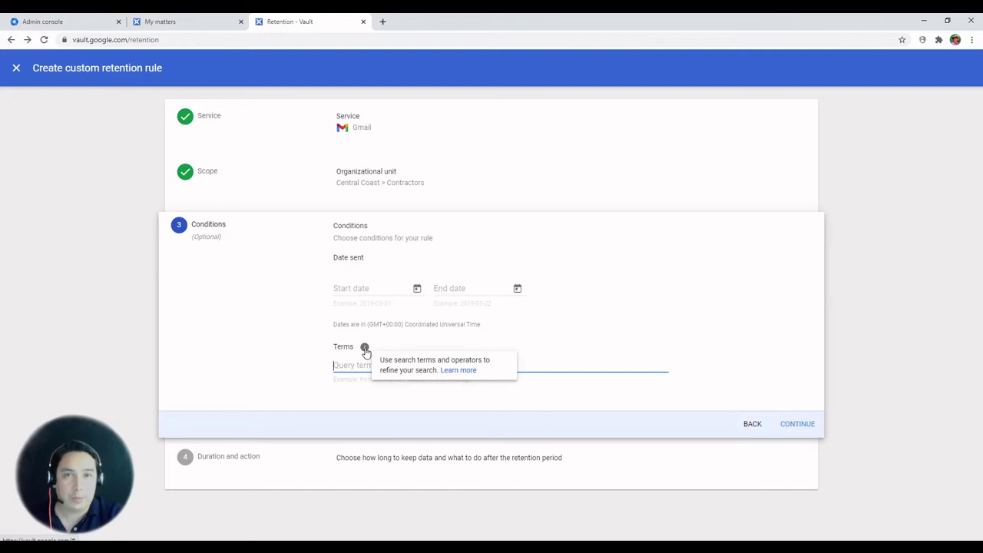
Open the Vault help article on search operators and scroll to its operators list
click(454, 370)
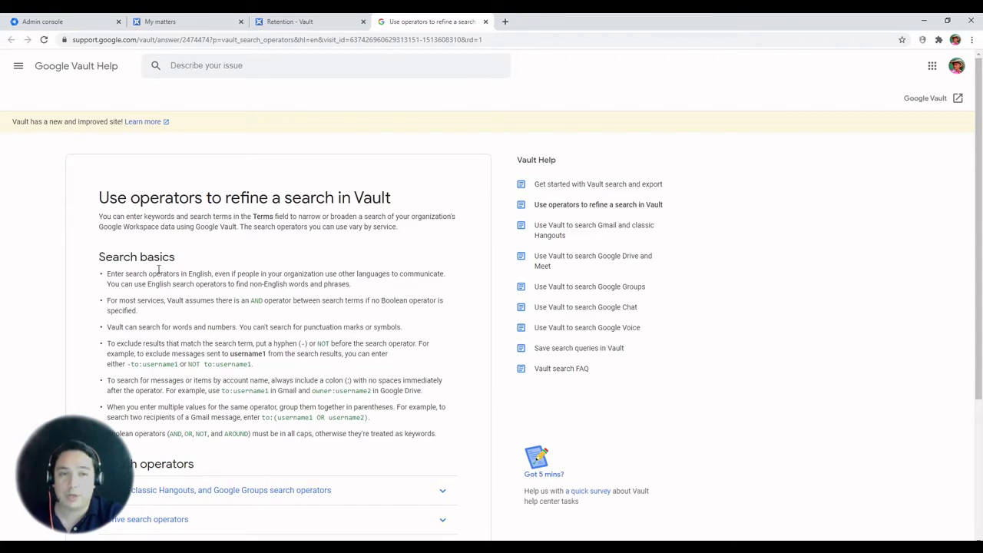
scroll(50, 303, down, 2)
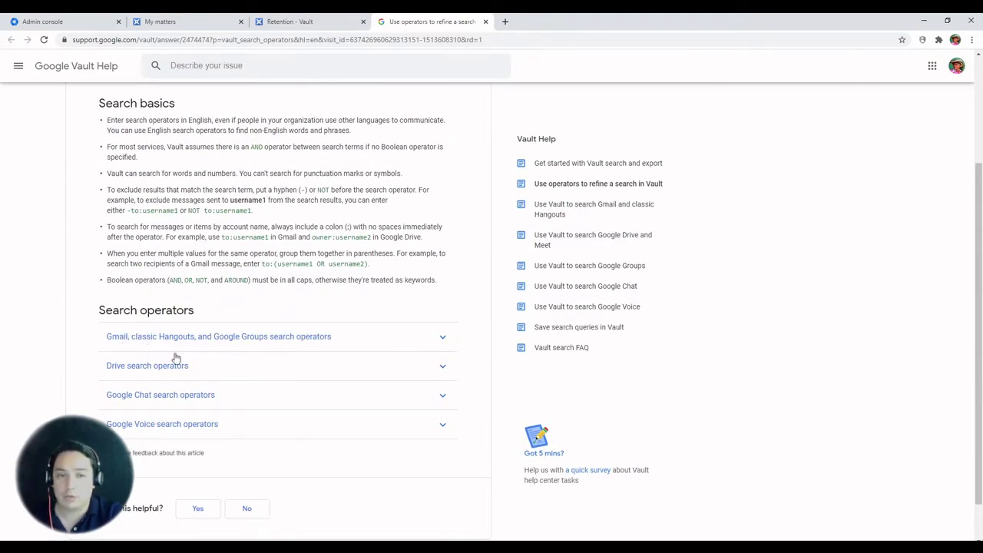
Try a 15-day retention period on the draft Gmail rule, then discard it uncreated
click(296, 23)
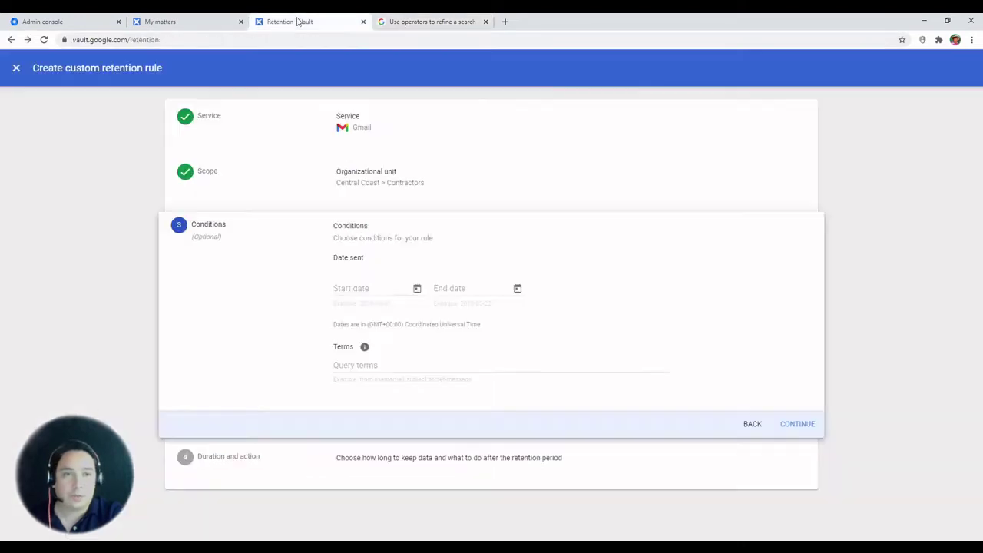
click(797, 426)
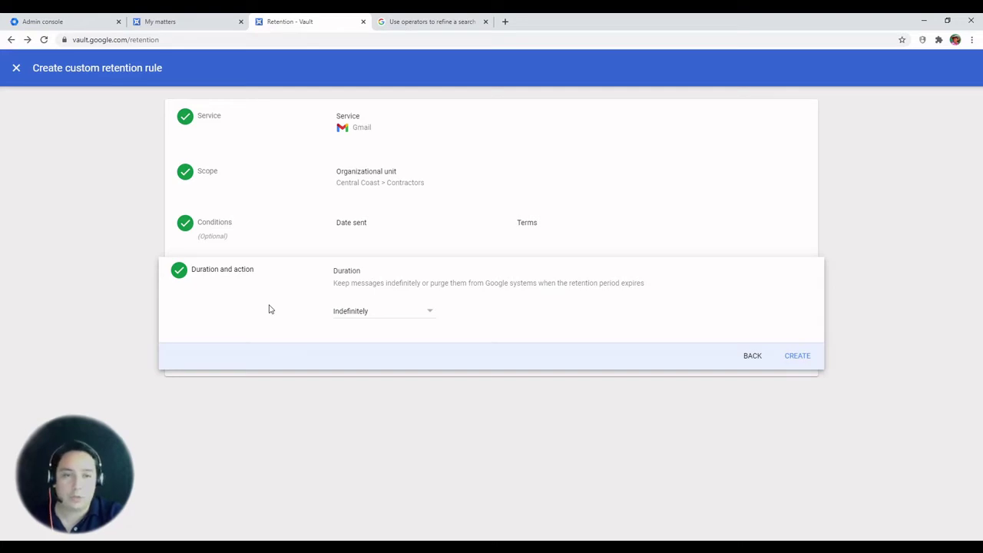
click(402, 315)
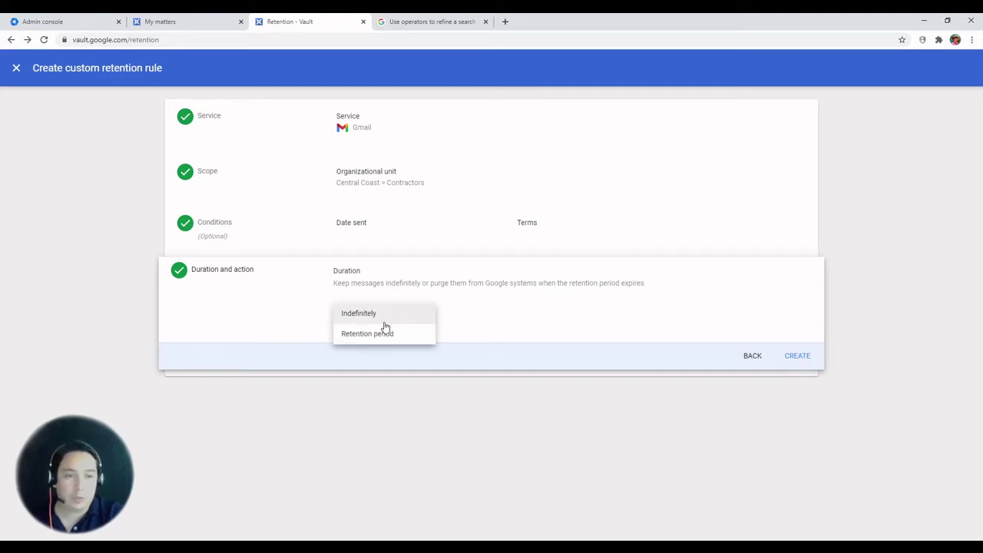
click(377, 341)
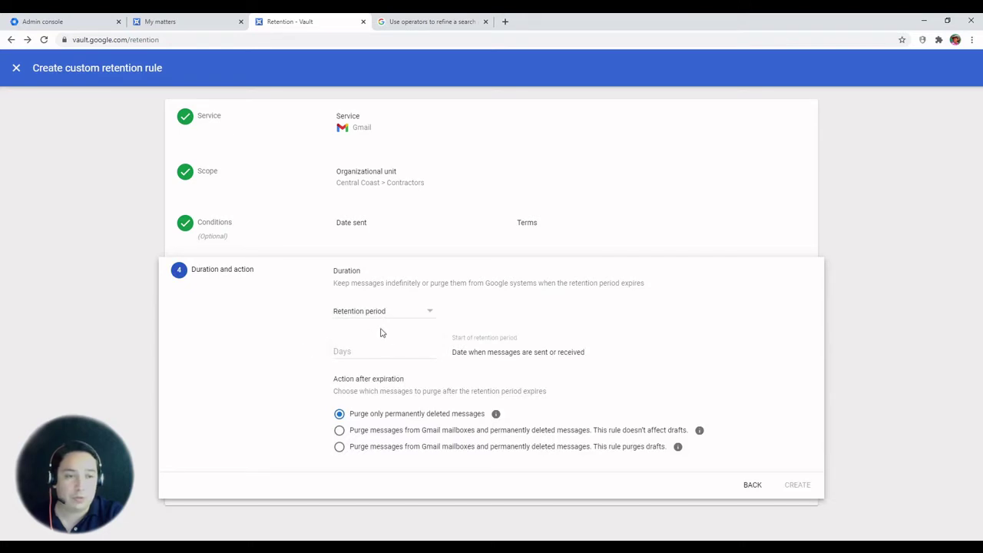
click(368, 350)
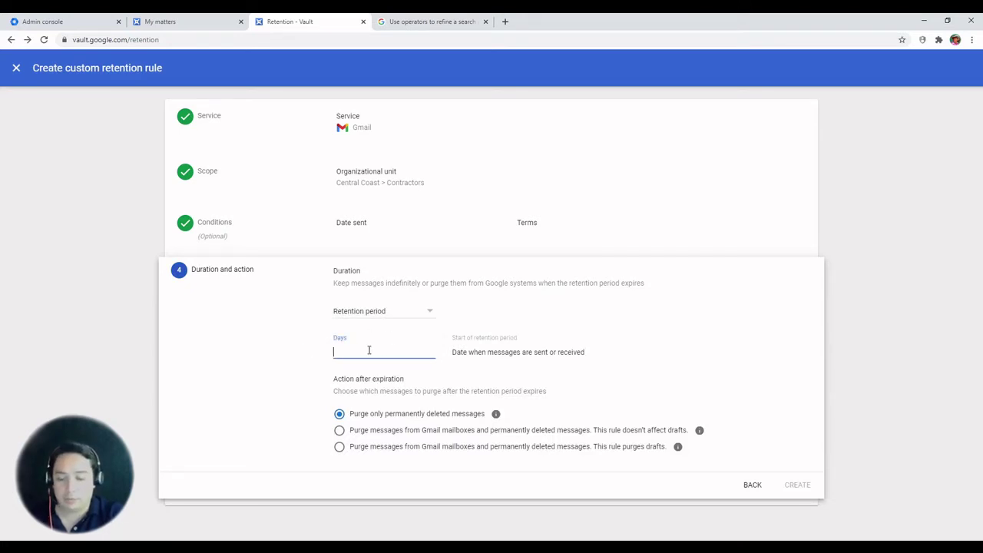
text(15)
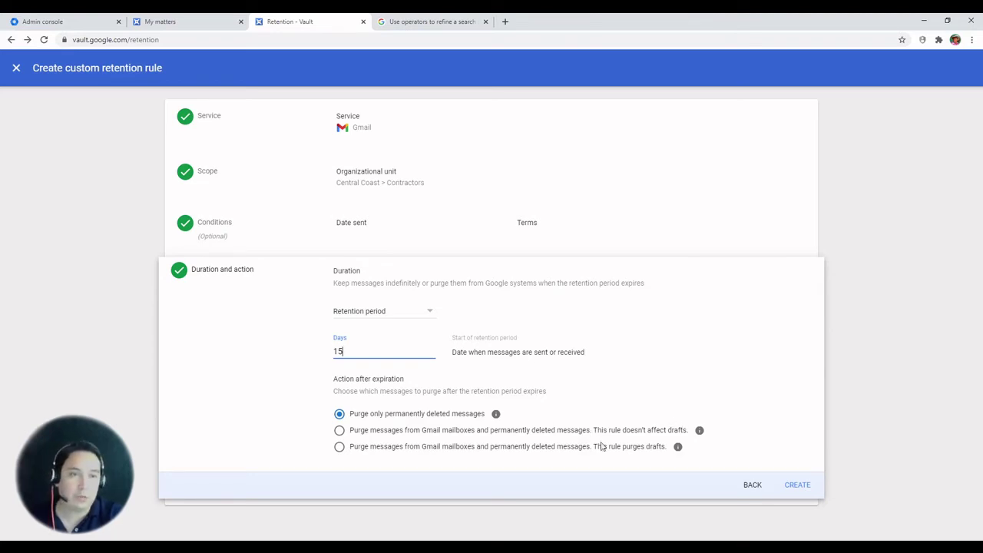
click(751, 486)
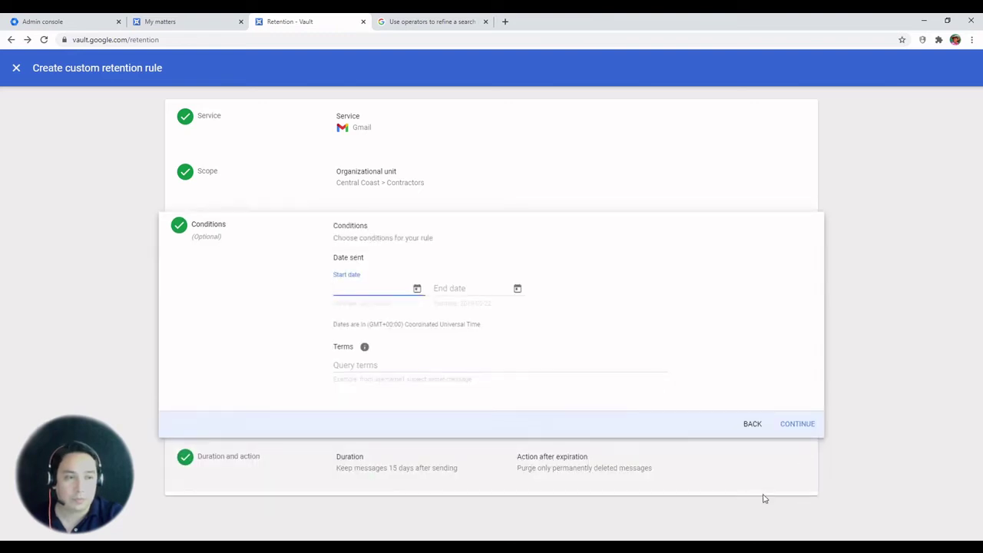
click(17, 68)
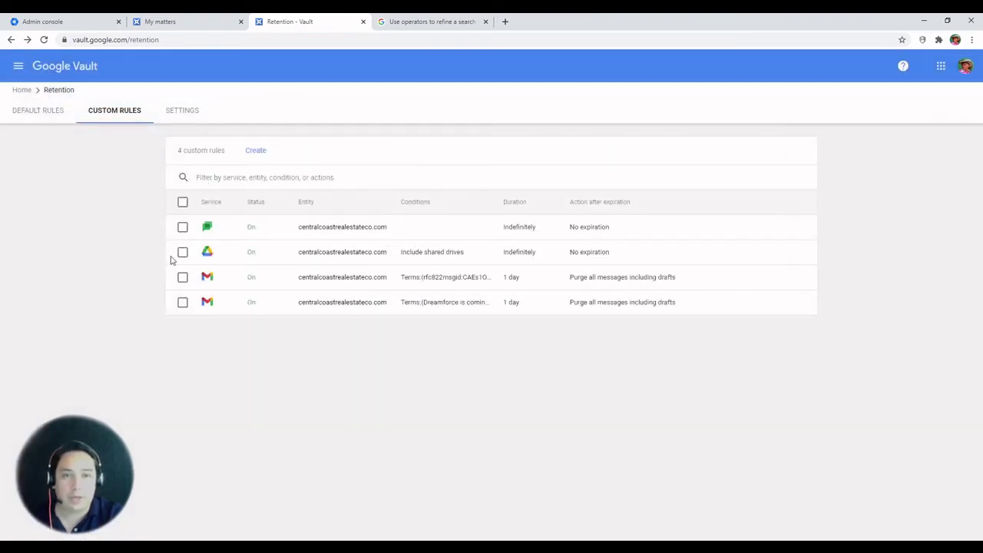
In retention Settings, keep Meet retained by the Drive rule, then view the default rules
click(183, 113)
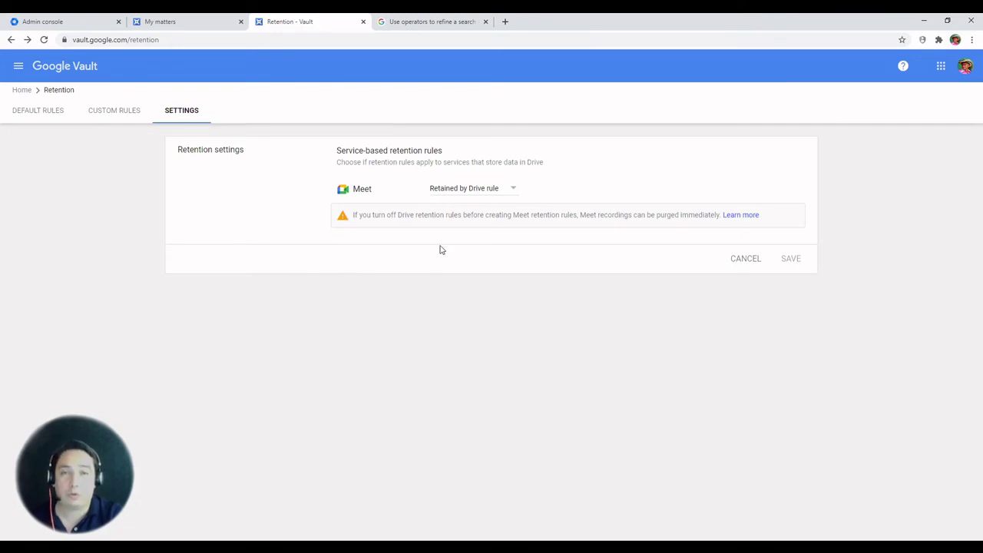
click(501, 192)
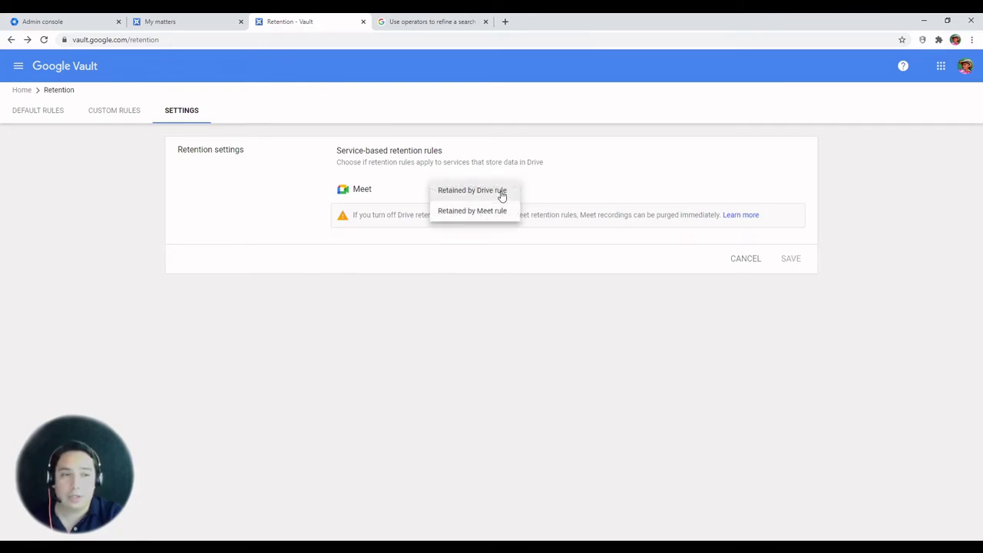
click(548, 194)
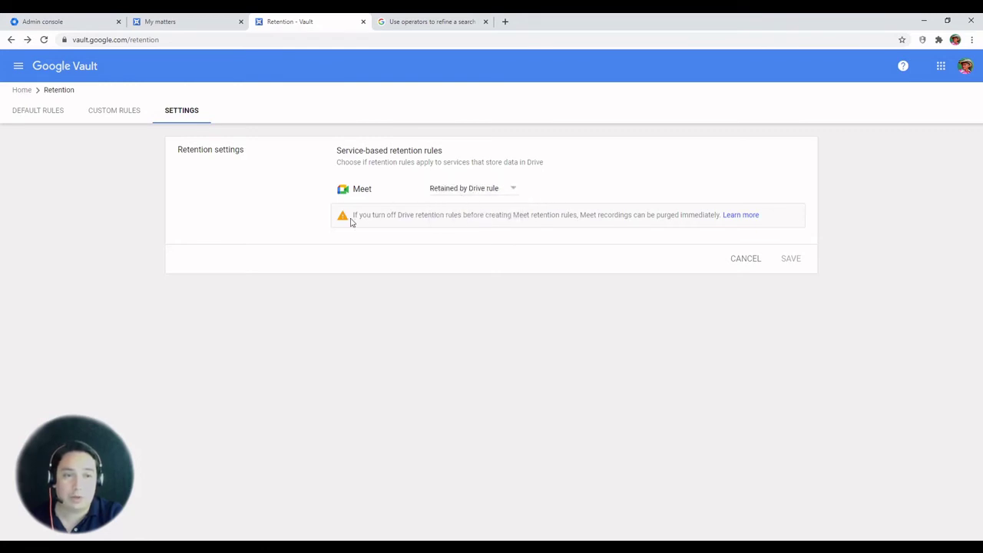
drag(352, 215, 712, 221)
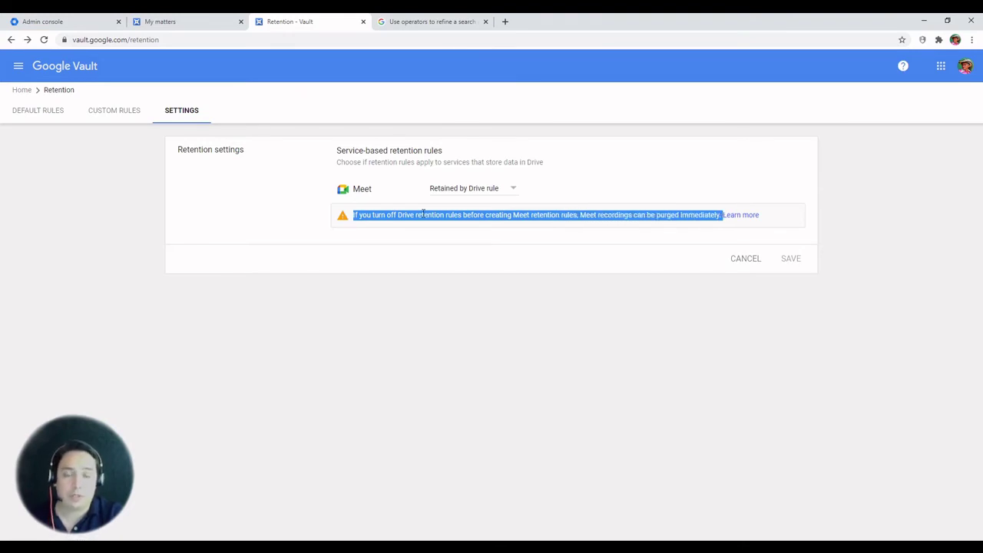
click(47, 113)
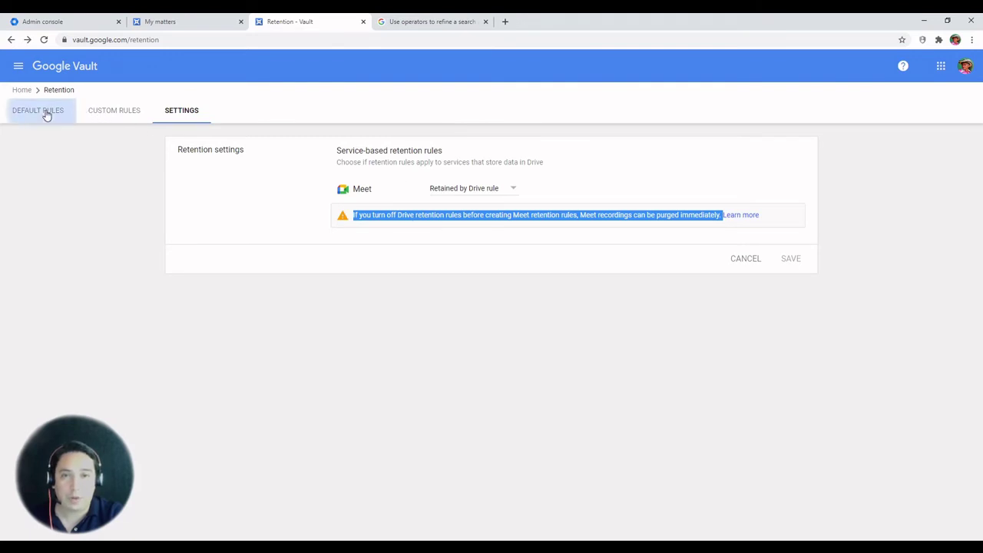
Open Matters from the Vault home page, filter by 'new', then clear the filter
click(20, 69)
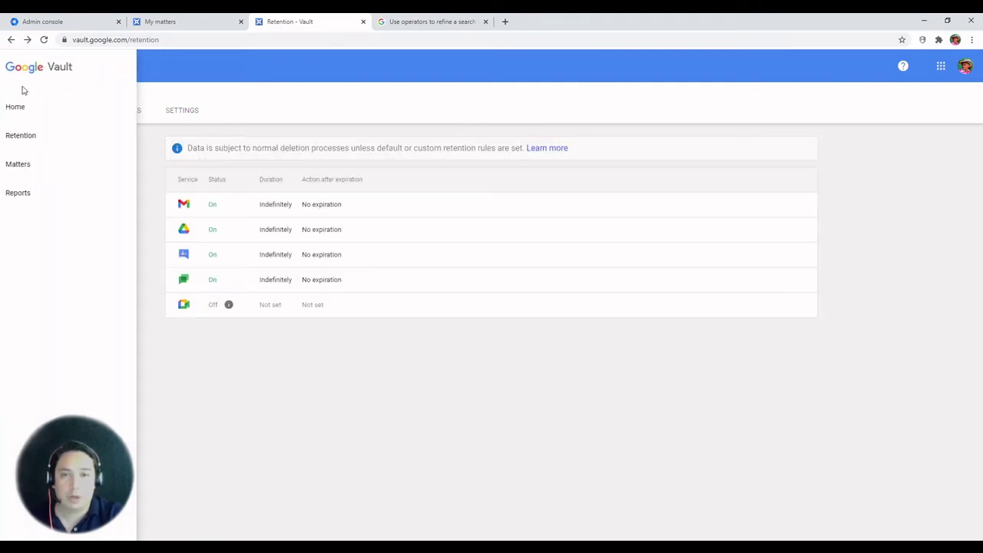
click(20, 107)
click(195, 175)
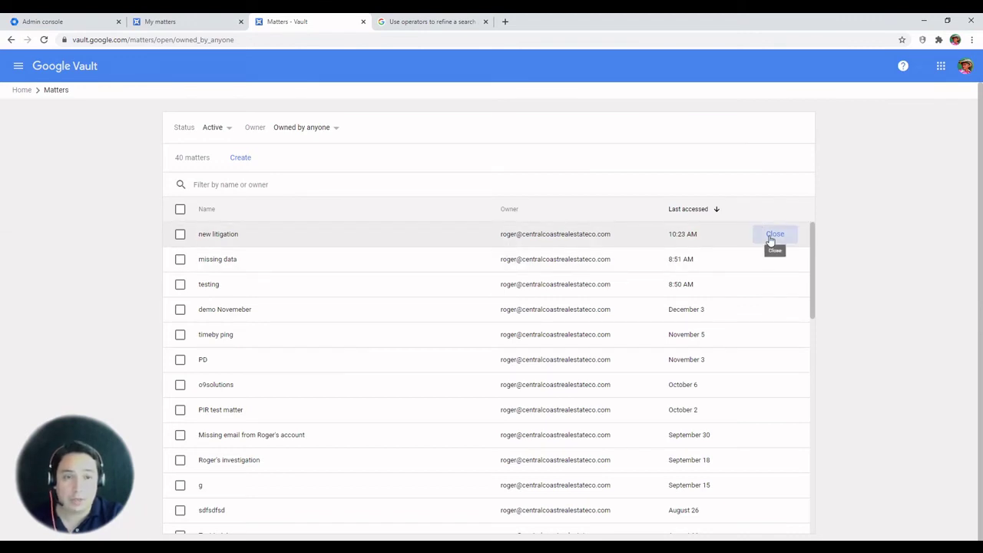
click(226, 185)
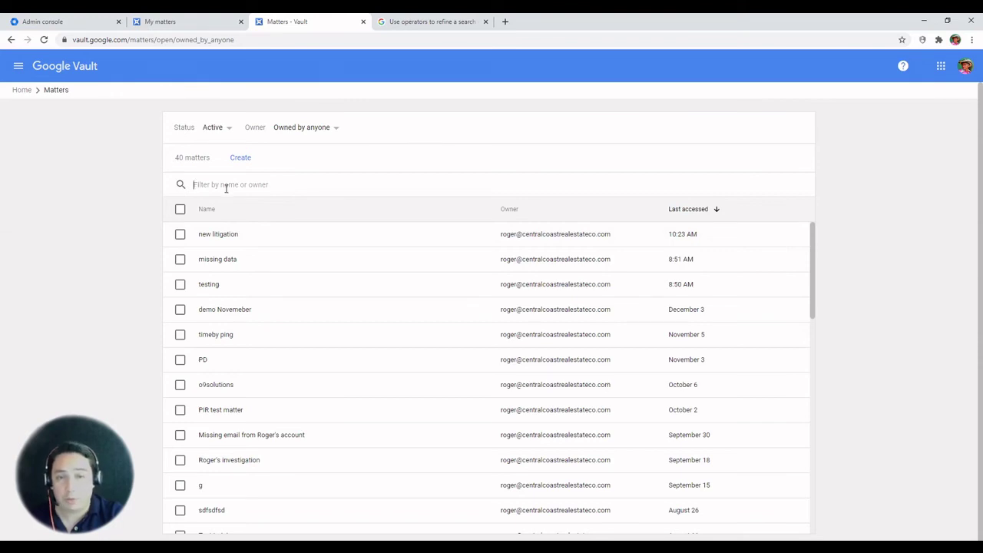
text(new)
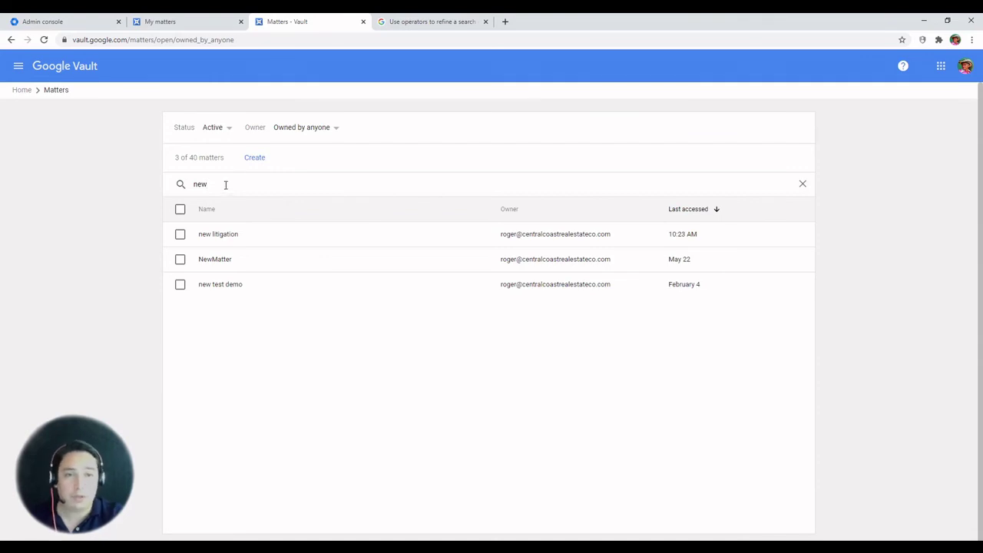
drag(226, 185, 180, 185)
key(BackSpace)
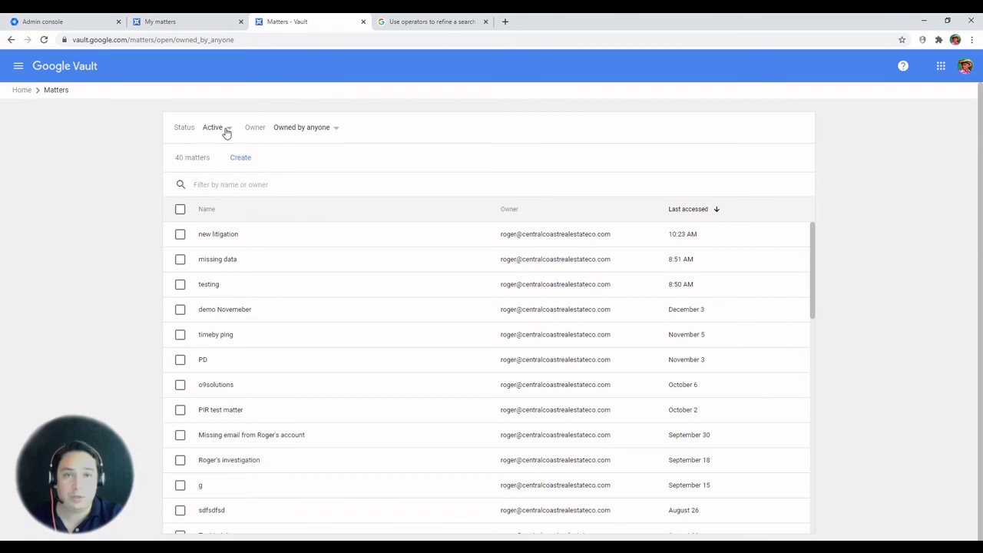
Switch the Status filter to Closed, Deleted, then back to Active, and check Owner options
click(226, 133)
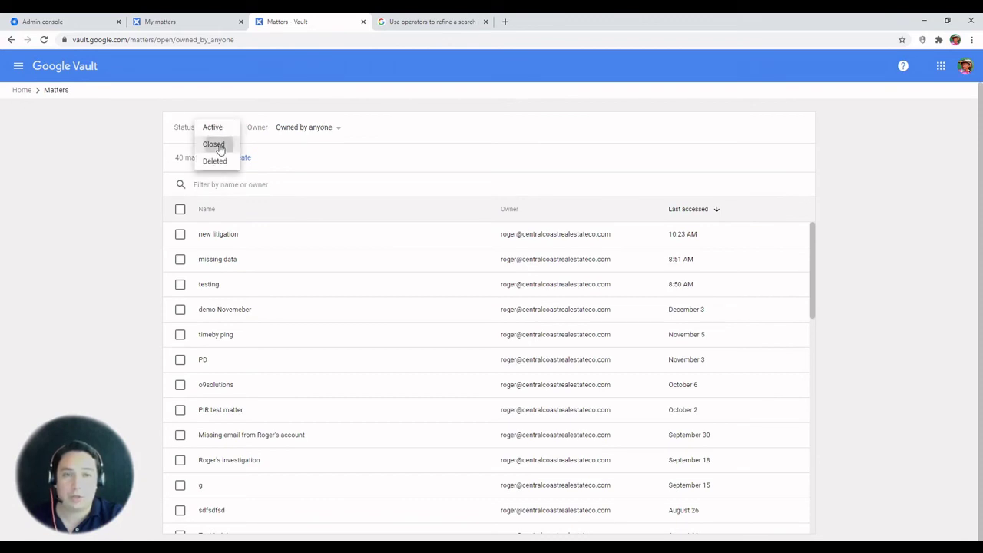
click(219, 147)
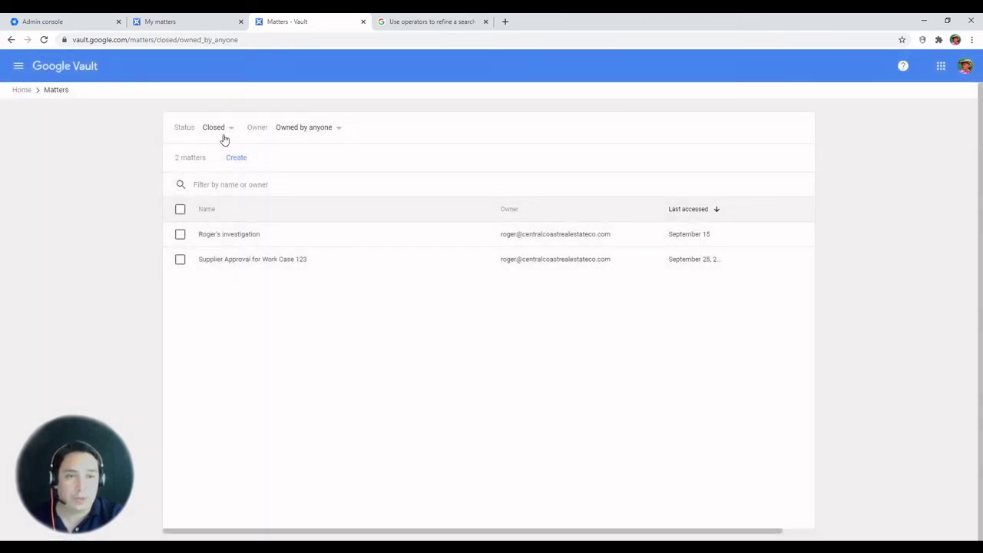
click(225, 132)
click(219, 146)
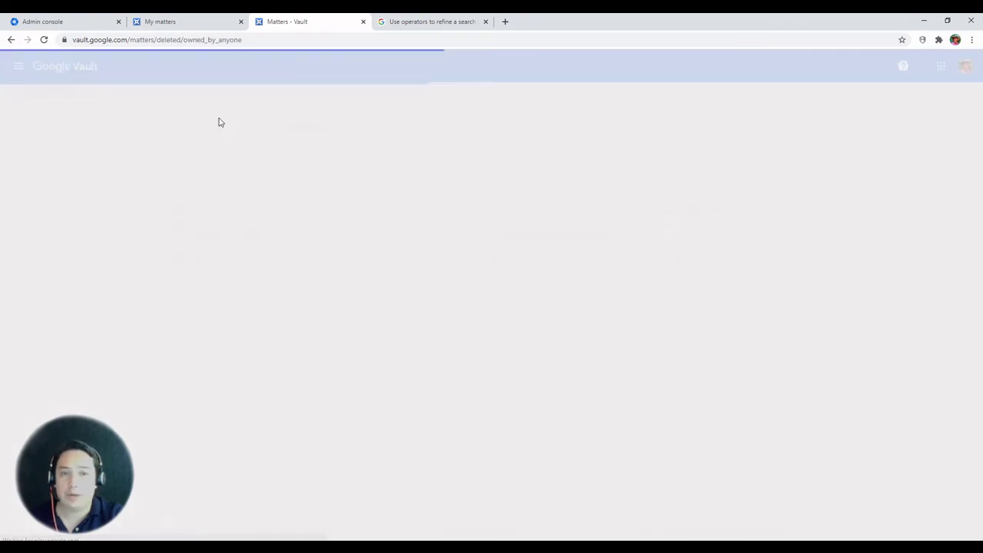
click(224, 131)
click(213, 95)
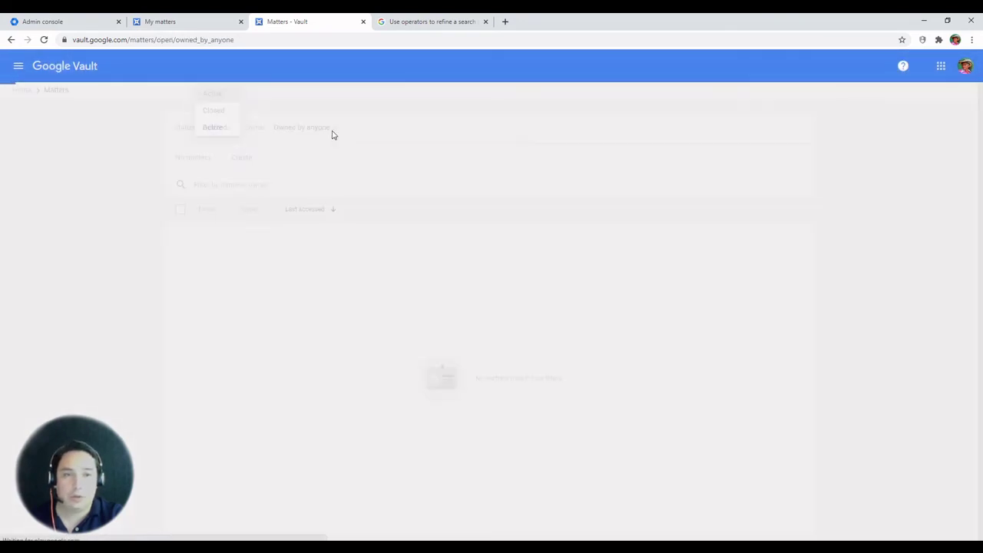
click(327, 133)
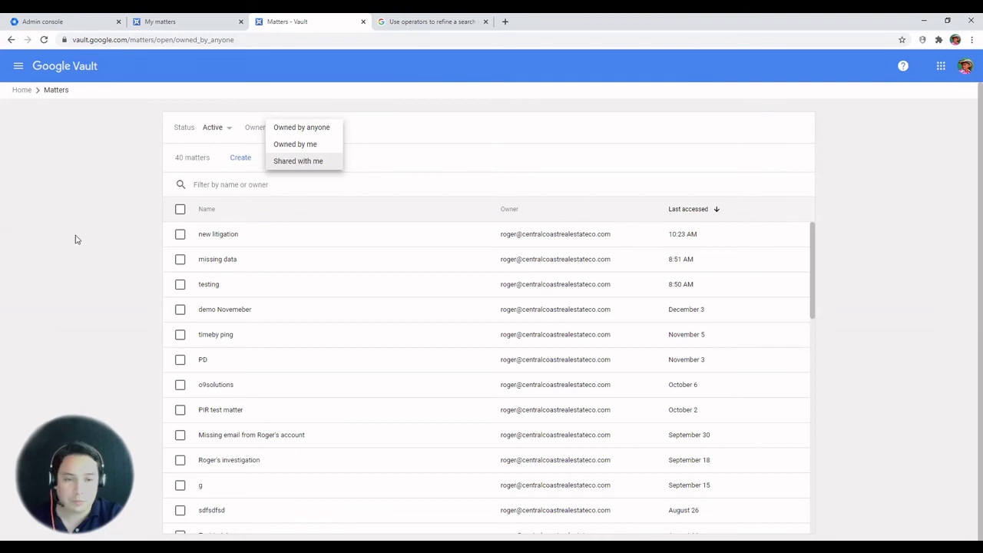
click(18, 66)
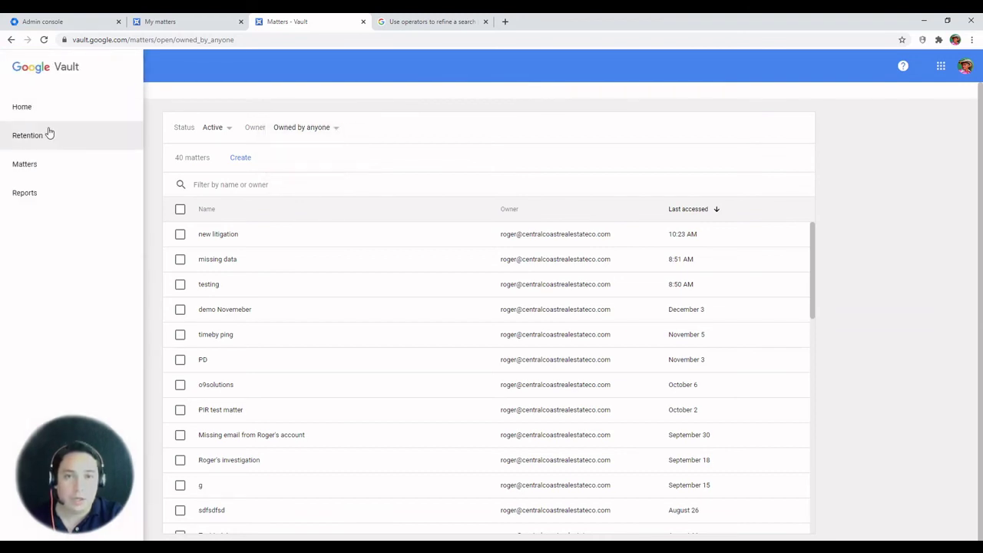
View the Audit report options, then switch to the classic My matters tab
click(28, 193)
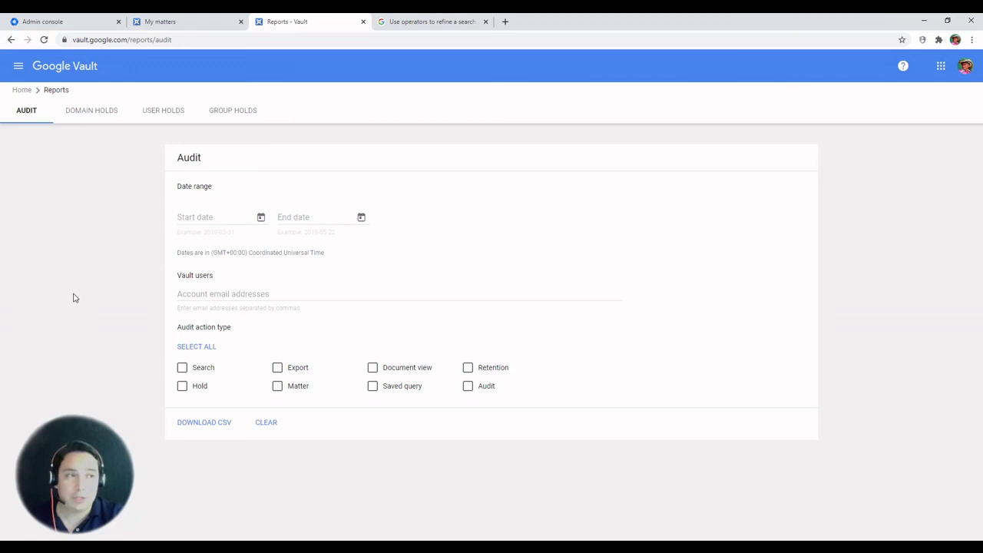
click(183, 25)
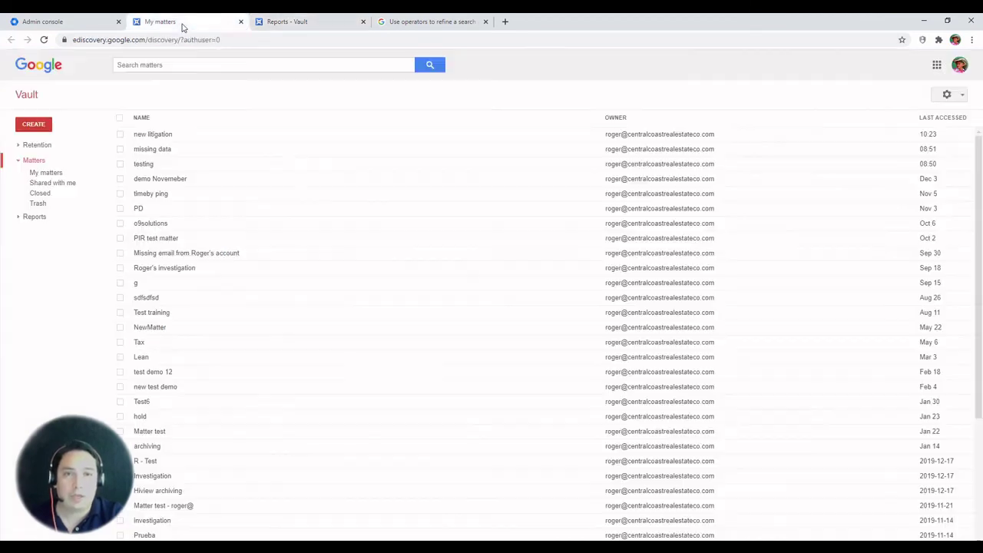